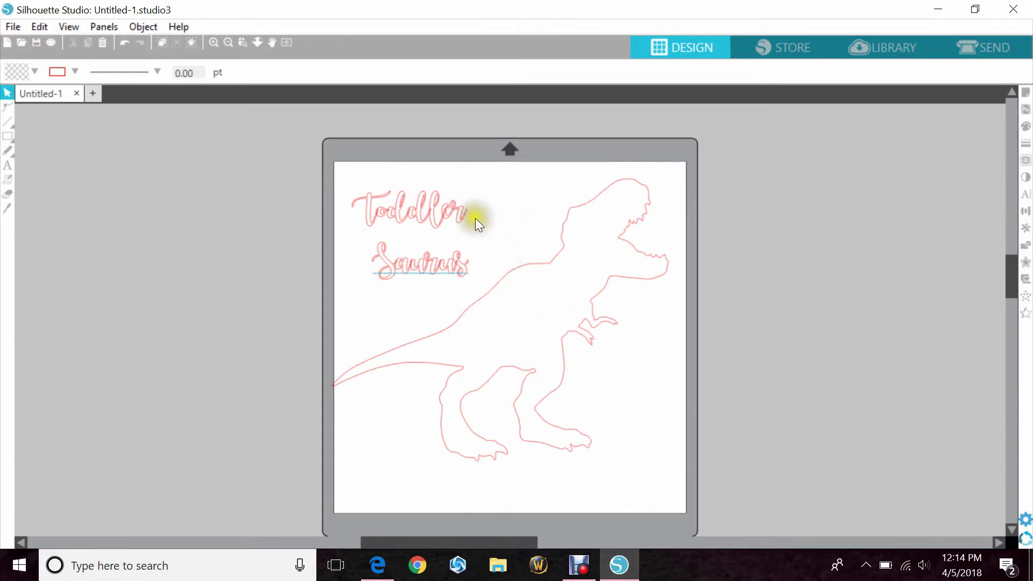
Drag the Toddler and Saurus script words together onto the centre of the T-rex's torso
left_click_drag(410, 193, 408, 273)
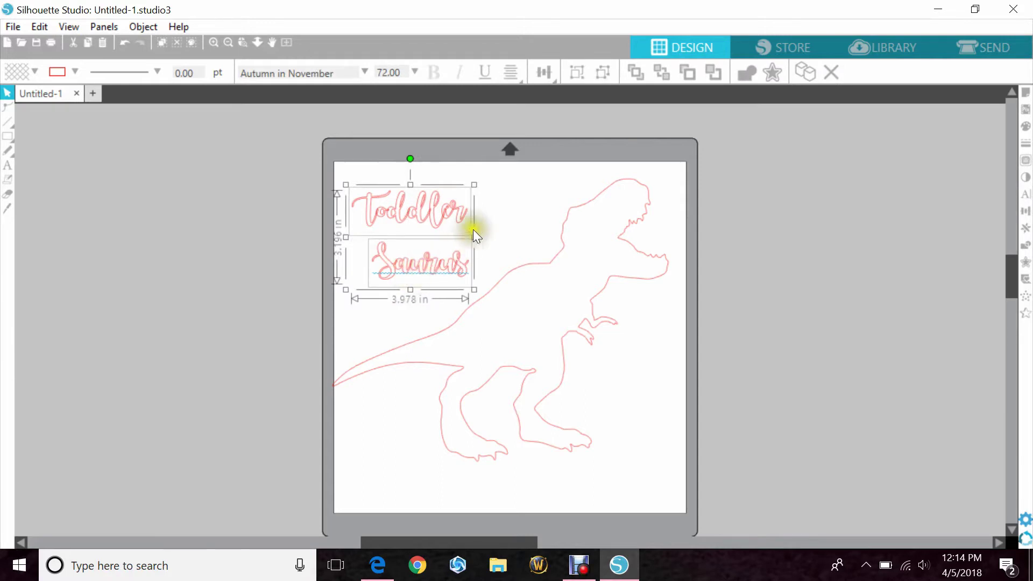
left_click(614, 350)
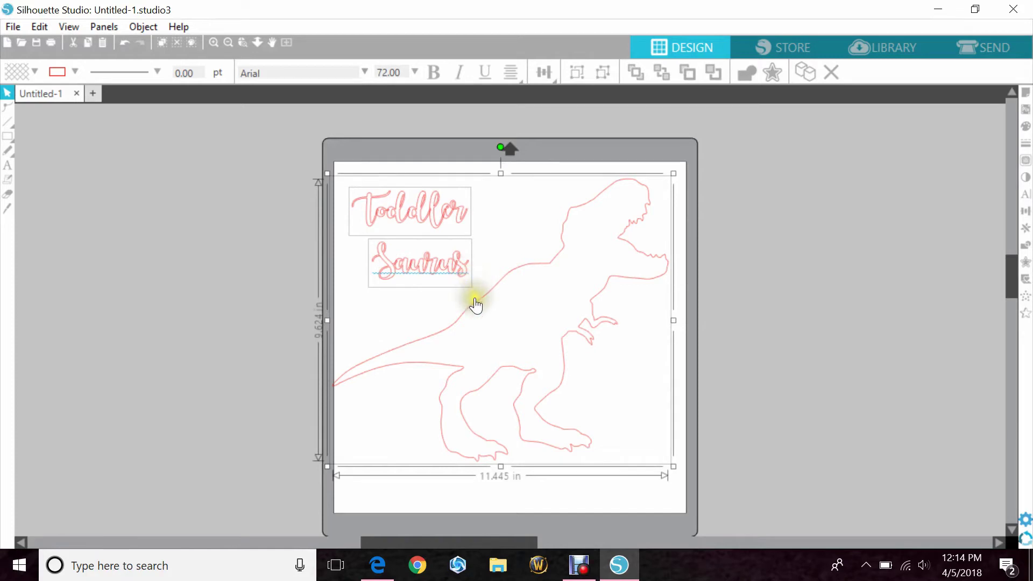
left_click(455, 295)
left_click_drag(395, 168, 403, 273)
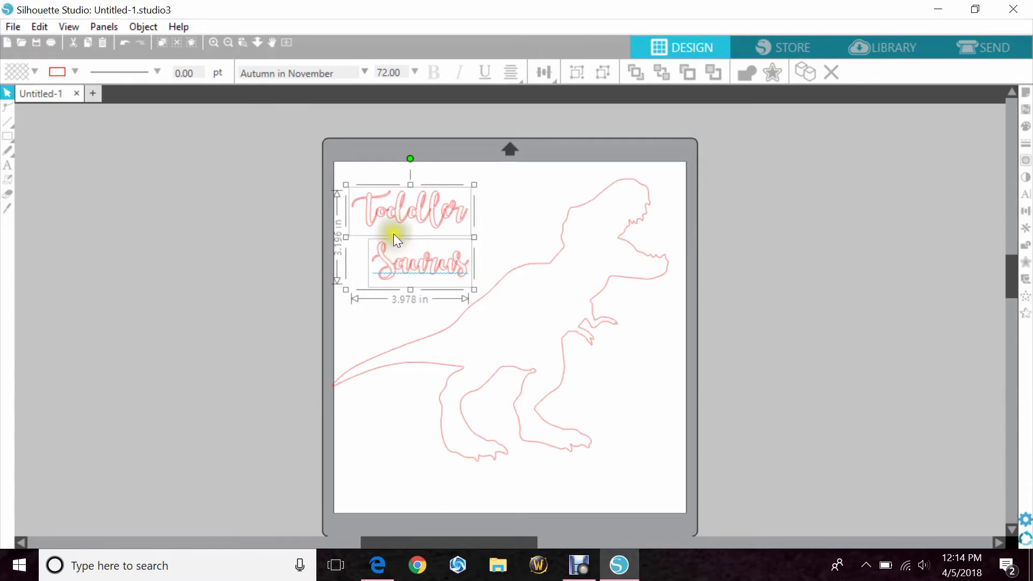
left_click(348, 169)
left_click(376, 205)
left_click(413, 263, "shift")
left_click_drag(465, 260, 572, 371)
left_click(682, 404)
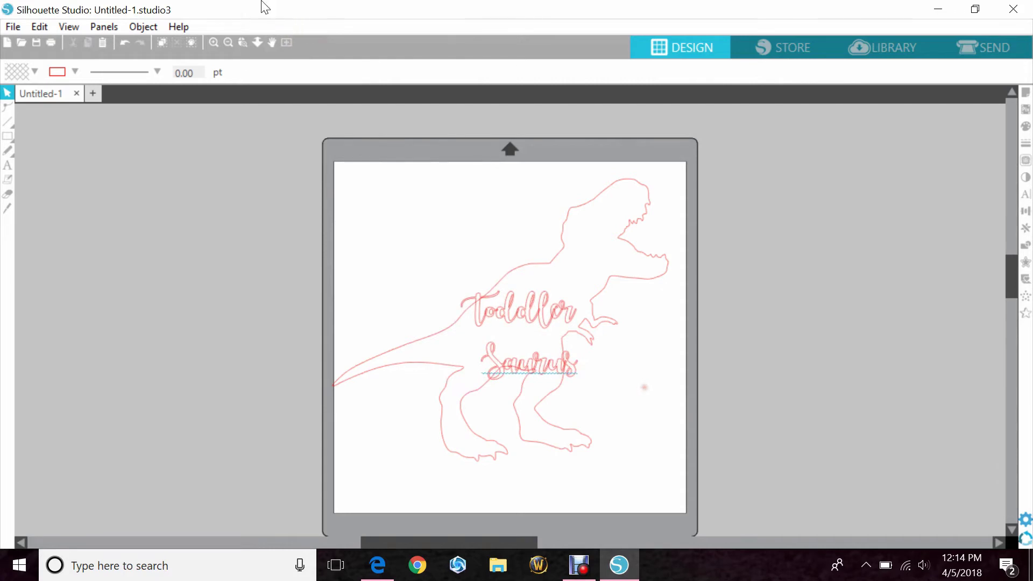
left_click(243, 42)
Zoom in on the words and tilt Toddler so it rises to the right
left_click_drag(457, 282, 640, 440)
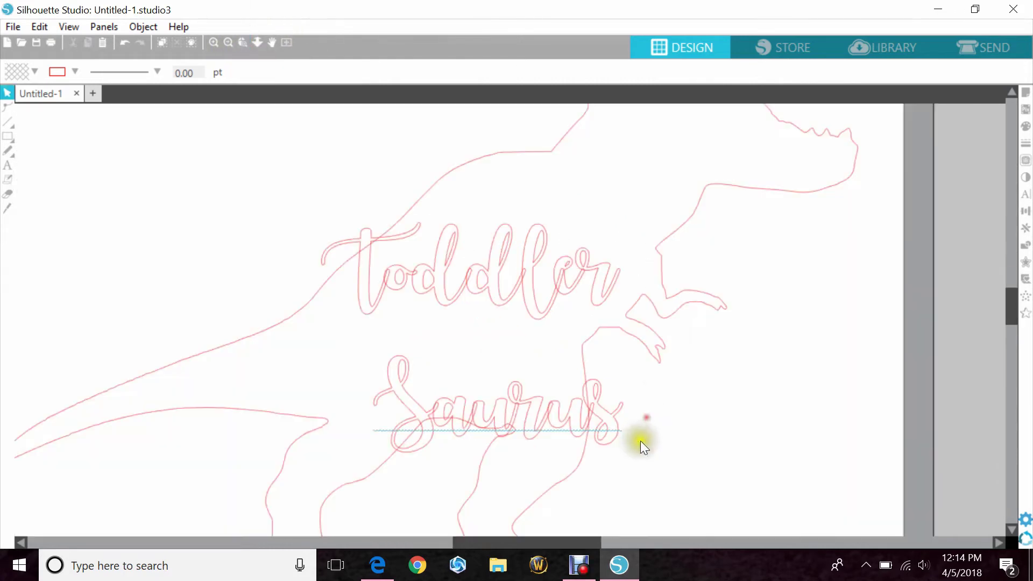
left_click(541, 293)
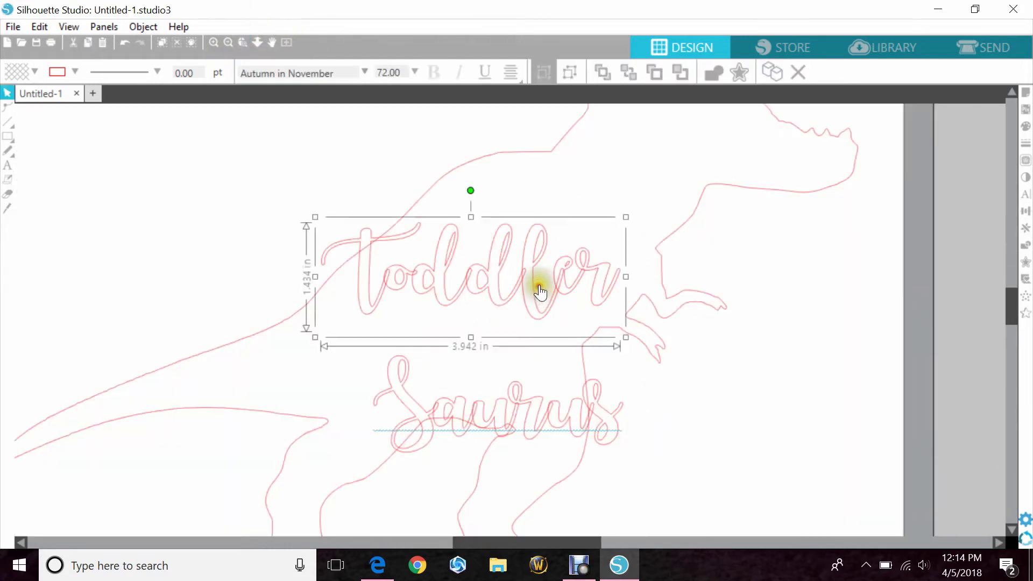
left_click(473, 192)
left_click(464, 226)
left_click_drag(471, 192, 457, 195)
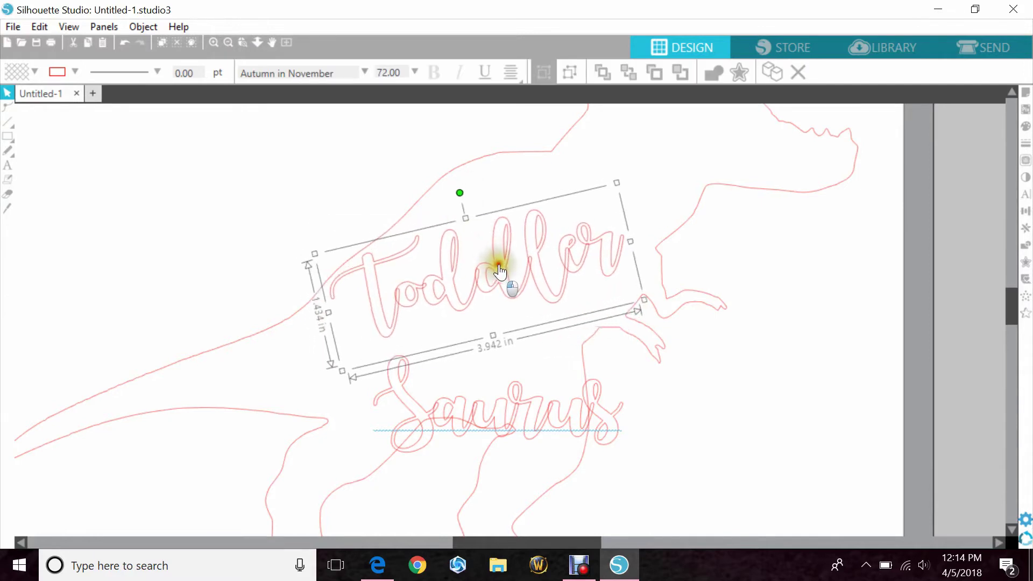
key("ctrl+z")
Tilt Saurus to match Toddler, tuck it closer beneath, and select both words
left_click(524, 404)
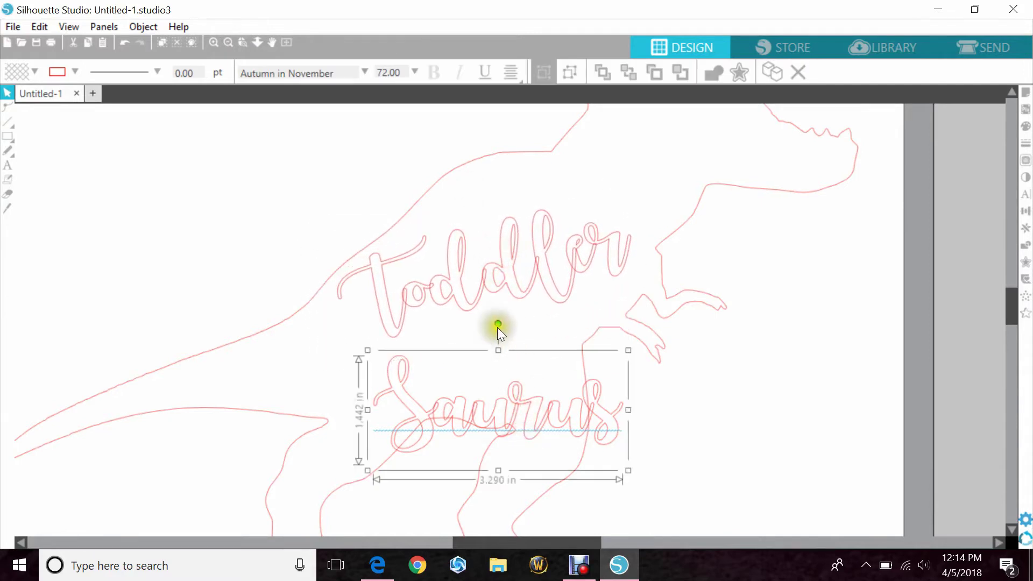
left_click_drag(498, 324, 469, 328)
left_click_drag(482, 400, 450, 371)
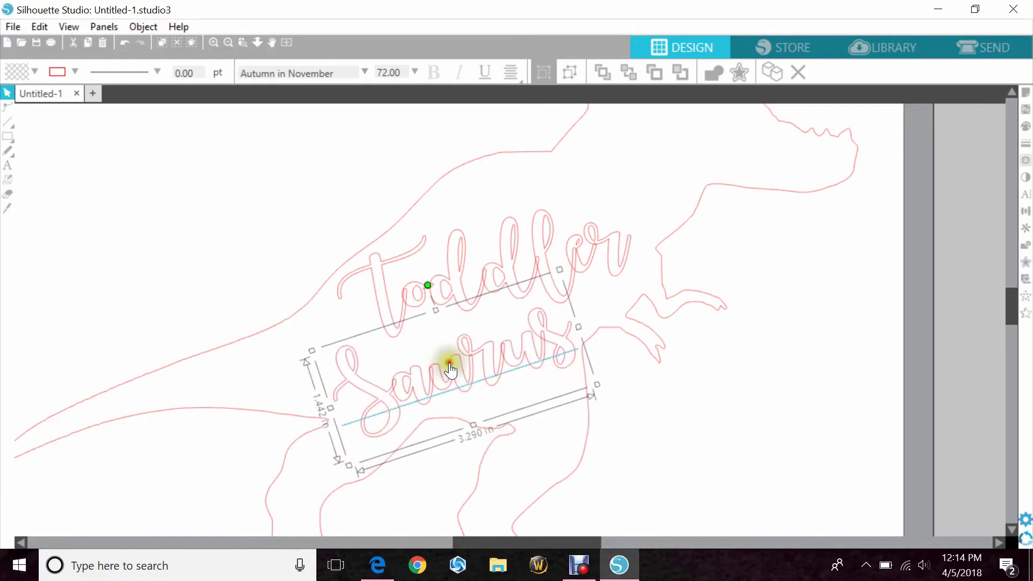
left_click(689, 414)
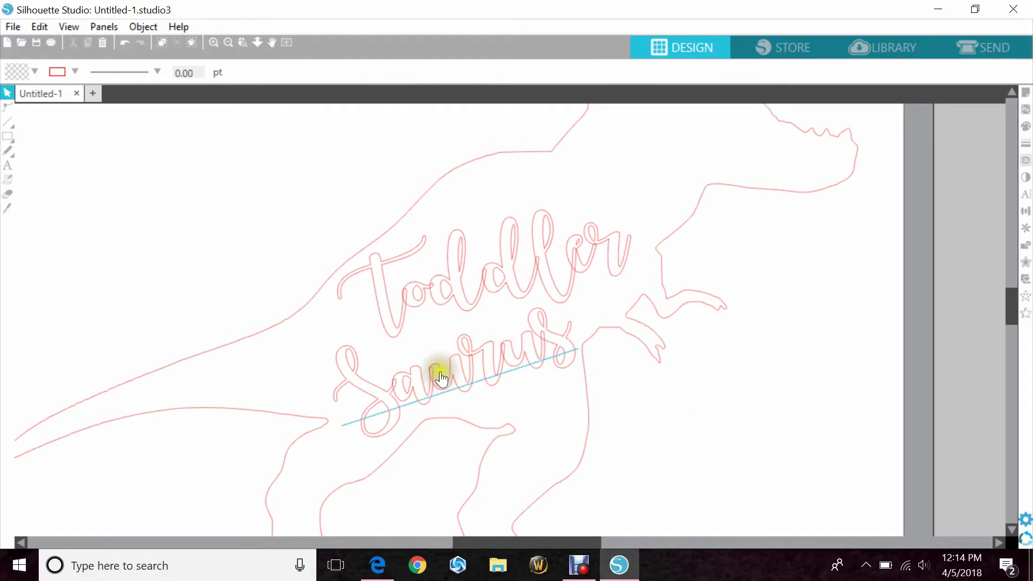
left_click(497, 279)
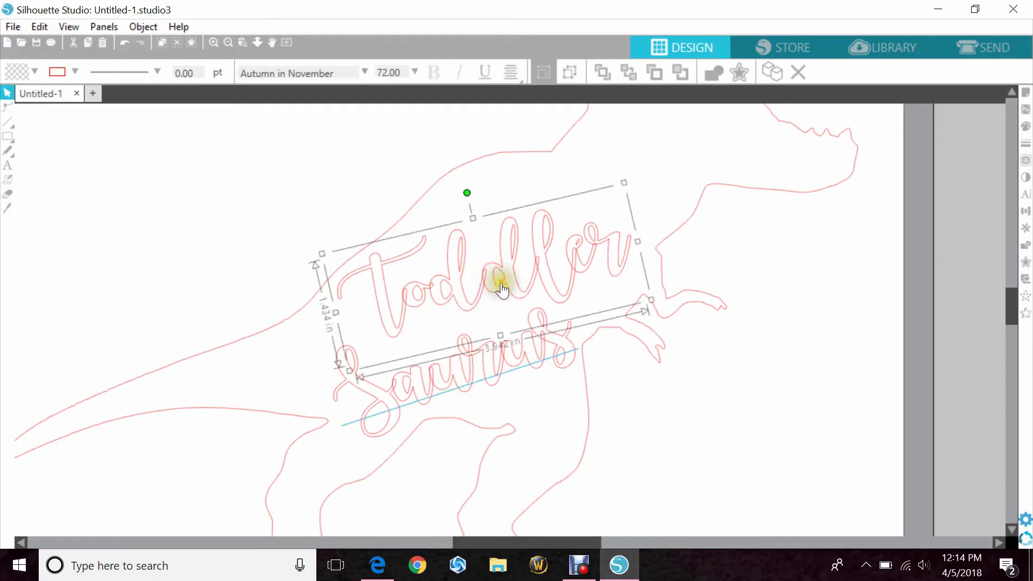
left_click(488, 377, "shift")
Weld Toddler and Saurus into one shape and zoom out to the whole page
right_click(486, 376)
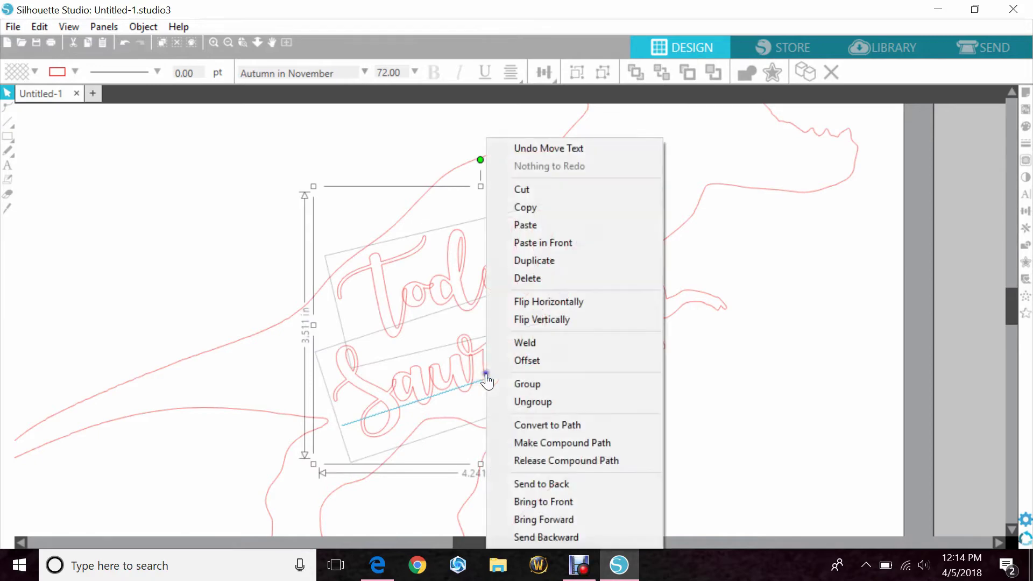
left_click(539, 341)
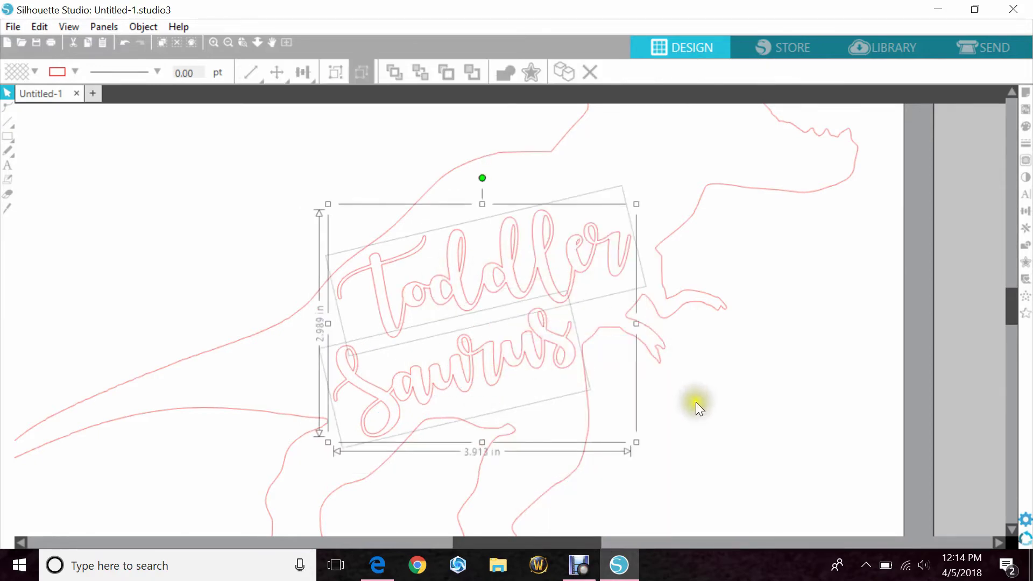
left_click(683, 427)
scroll(339, 211, "up", 1)
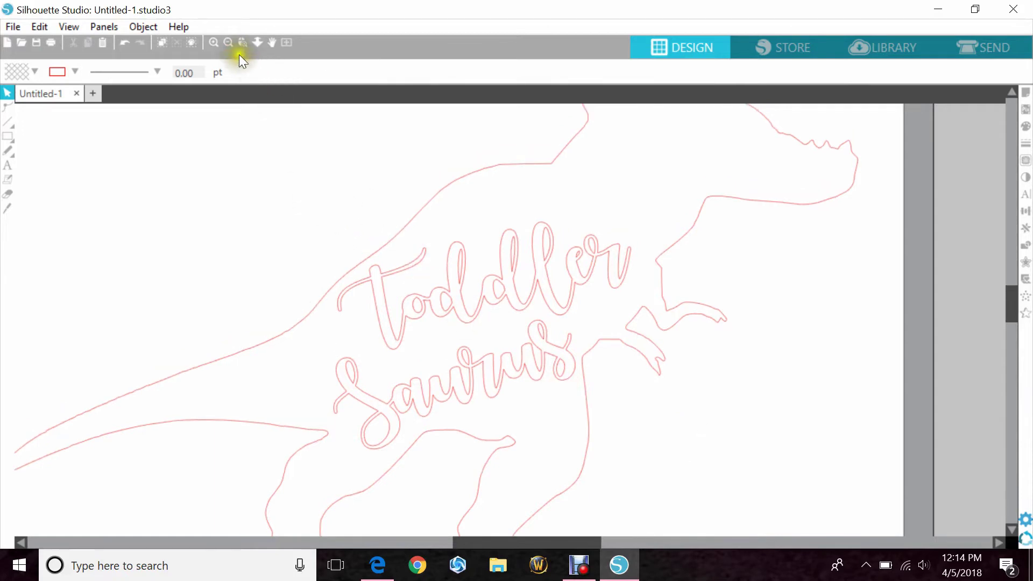
left_click(228, 43)
left_click_drag(449, 159, 573, 188)
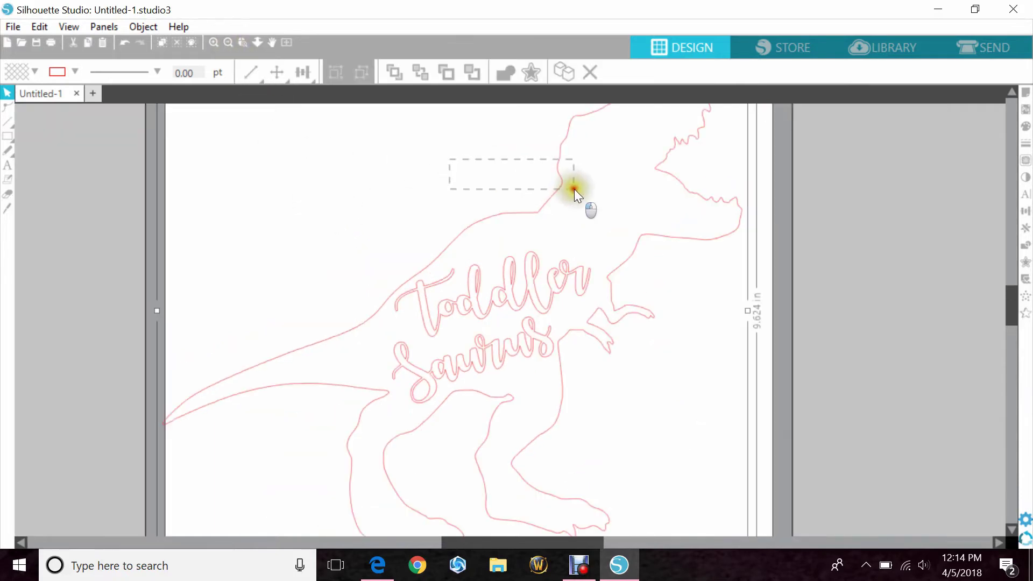
Give the welded Toddler Saurus text a fill colour, then select the dinosaur outline
left_click(426, 306)
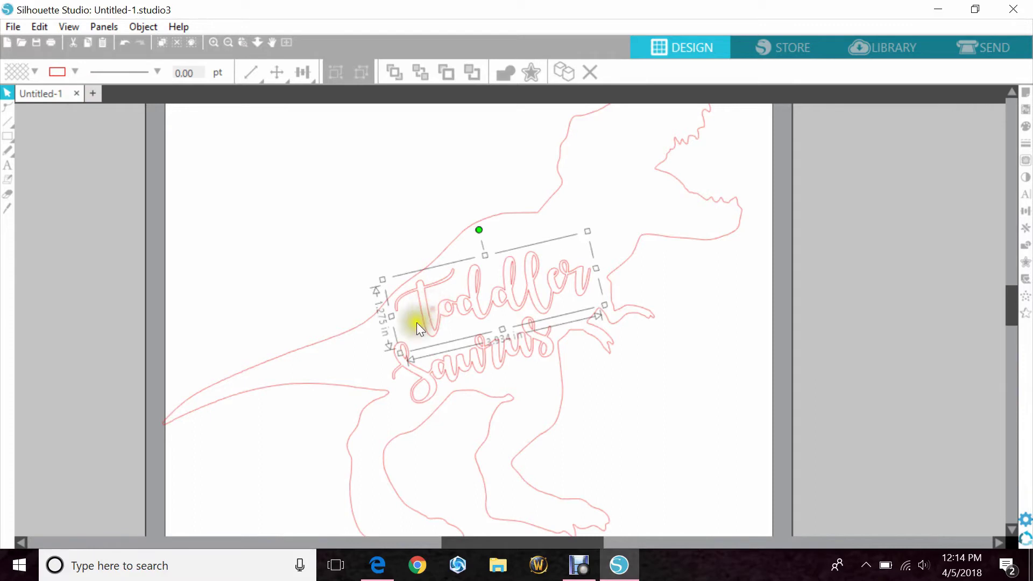
left_click(473, 357, "shift")
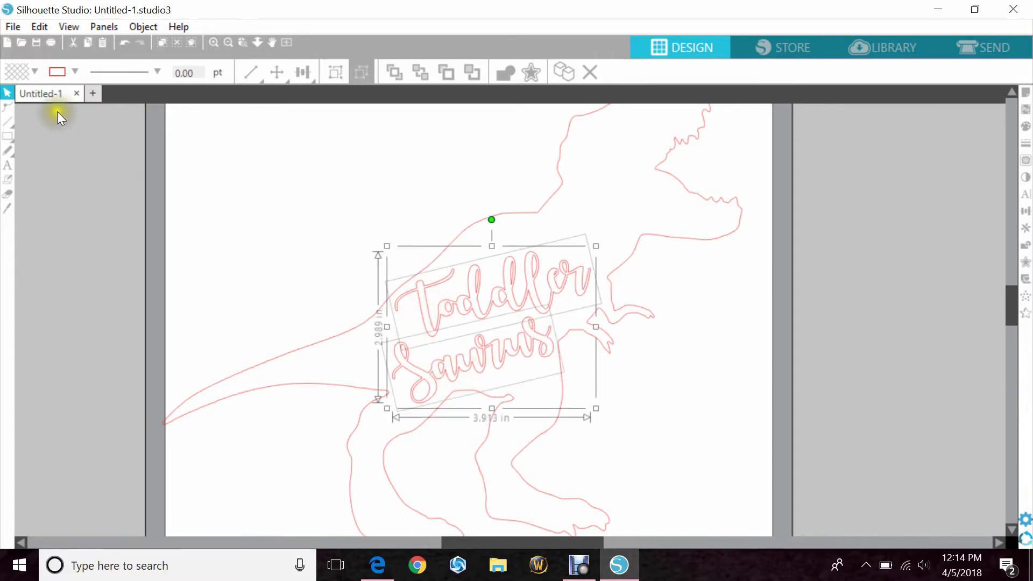
left_click(36, 72)
left_click(29, 100)
left_click(443, 155)
left_click(558, 203)
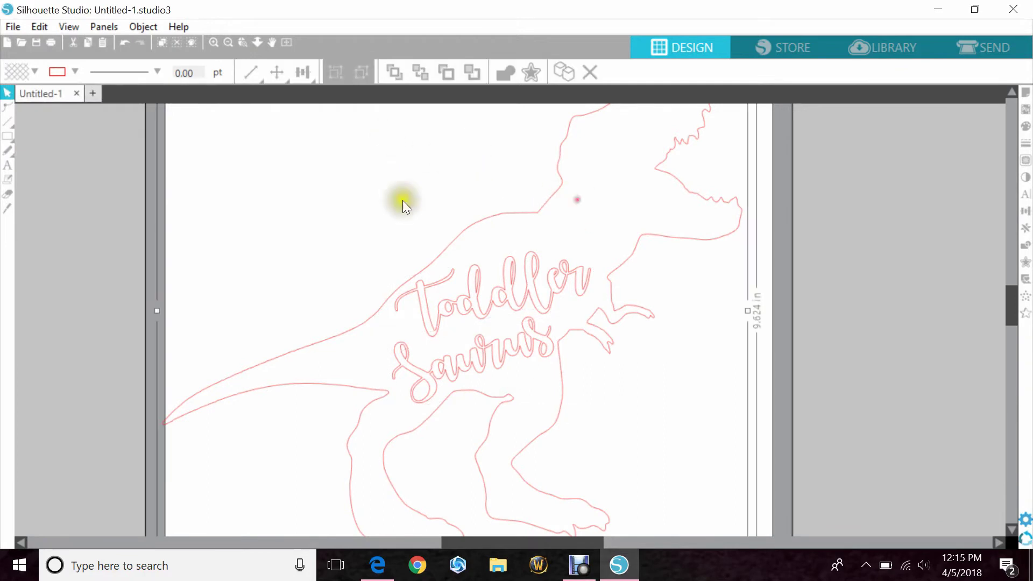
left_click(35, 72)
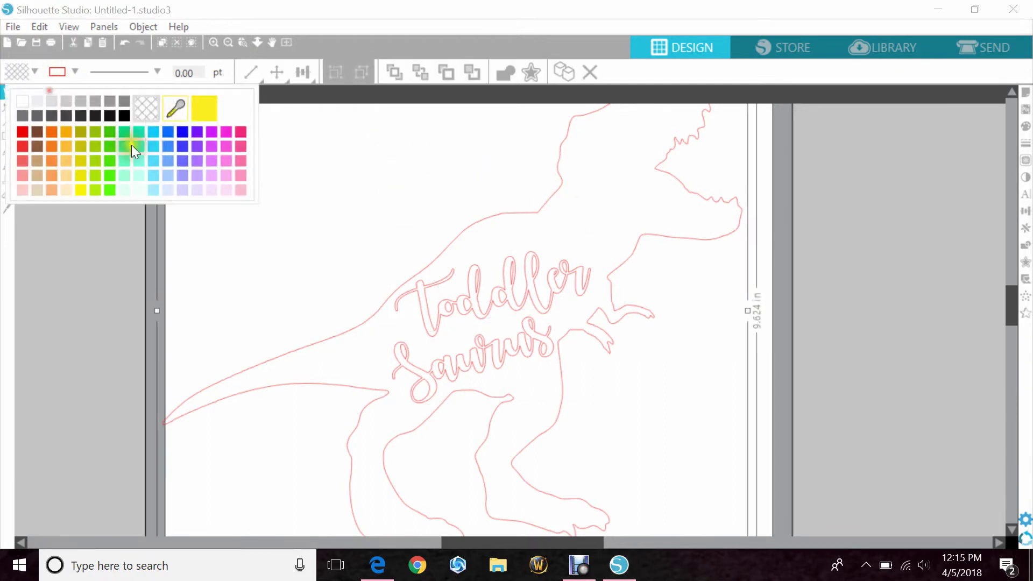
Fill the T-rex solid black and marquee-select the dinosaur together with the text
left_click(124, 117)
left_click(392, 169)
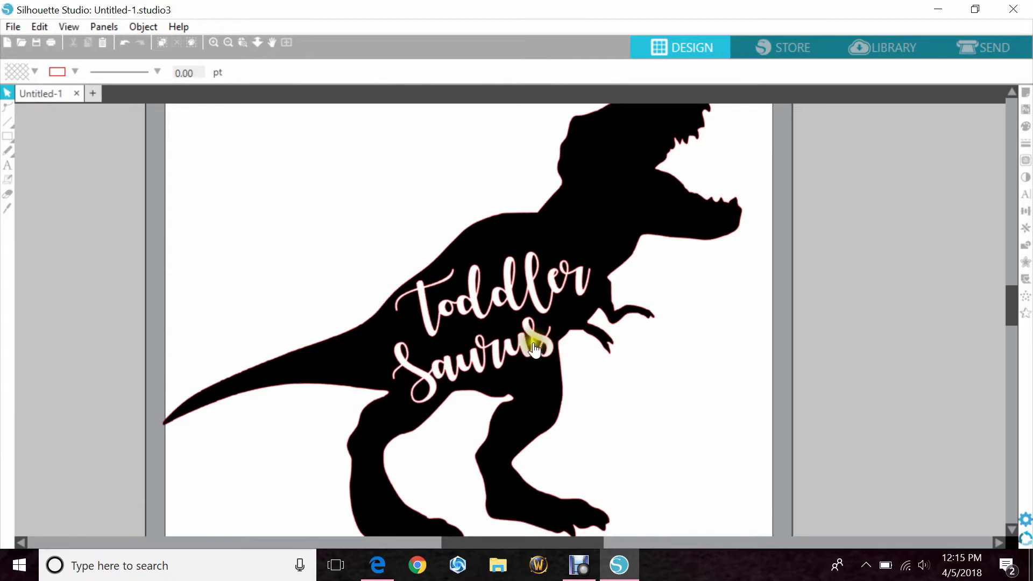
left_click_drag(353, 167, 600, 406)
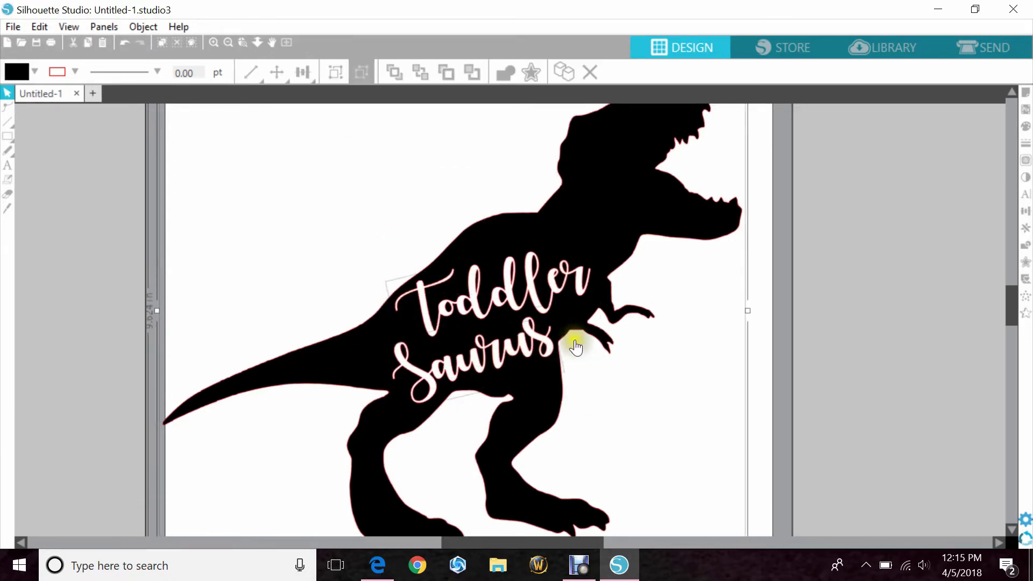
Make the T-rex and words a compound path and drag it off the page to check the cut-outs
right_click(522, 240)
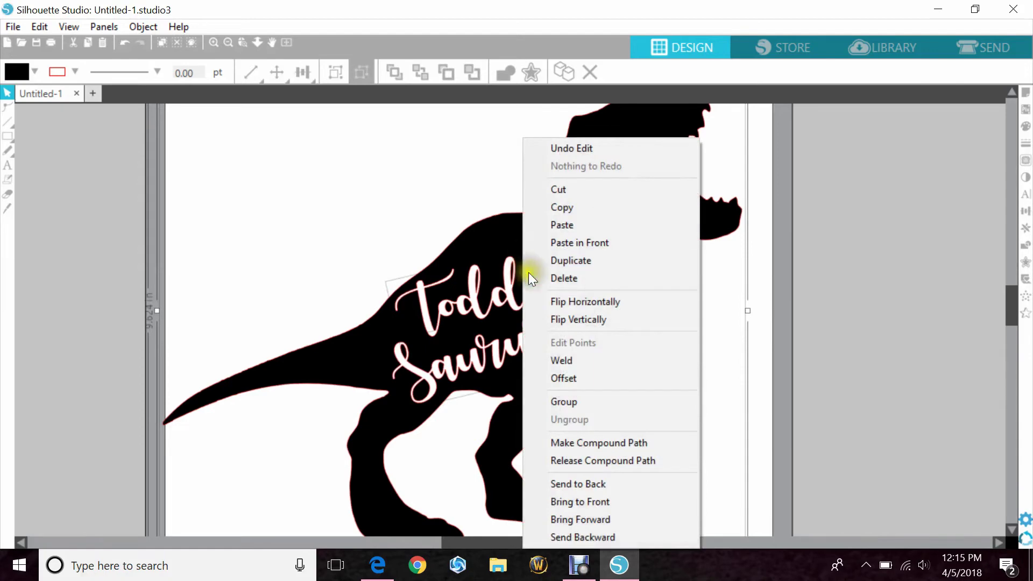
left_click(580, 441)
left_click(623, 423)
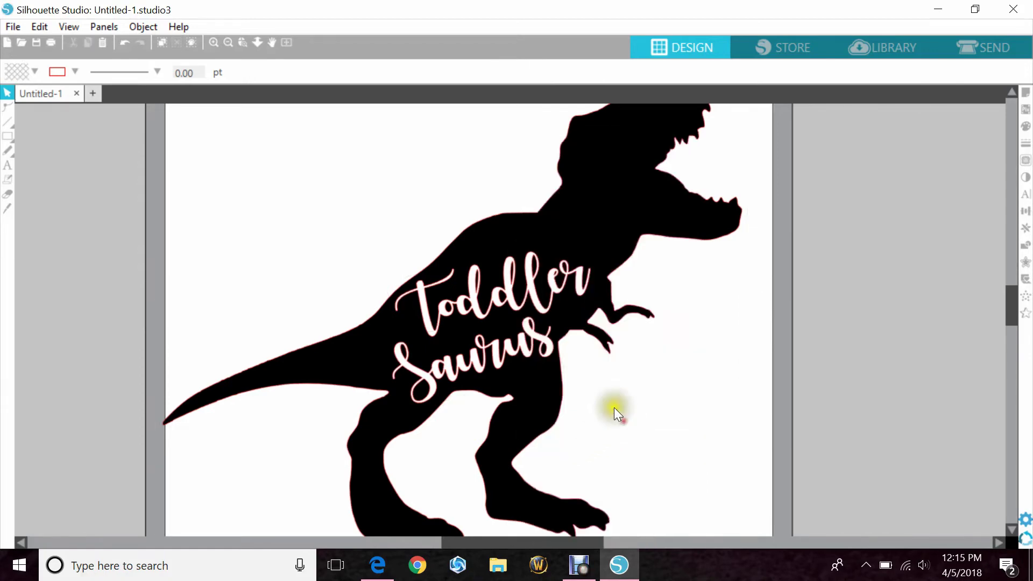
left_click_drag(528, 368, 127, 331)
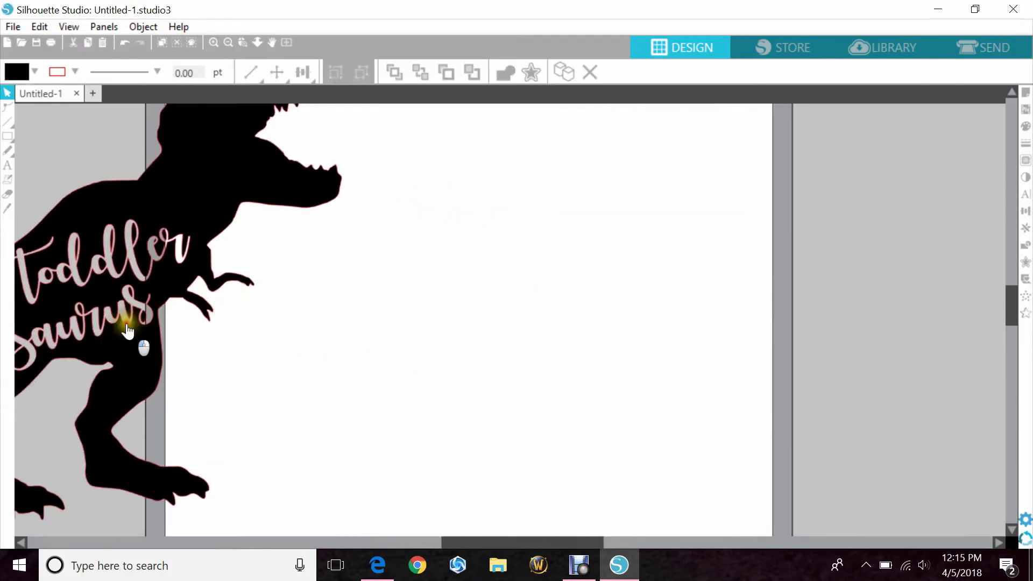
Move the compound T-rex design back onto the white page and reselect it
left_click(399, 538)
left_click_drag(480, 548, 414, 540)
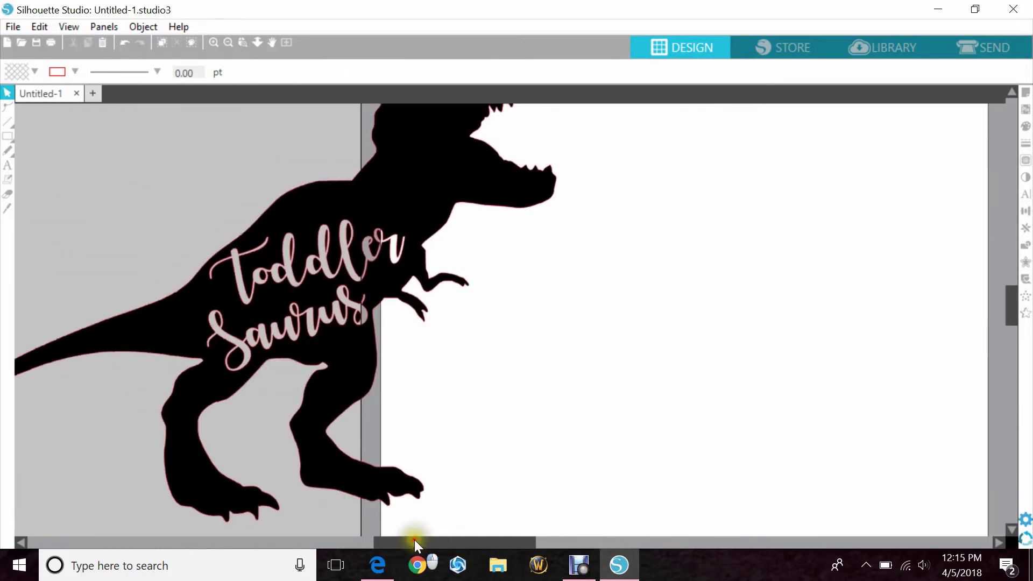
left_click_drag(352, 347, 286, 345)
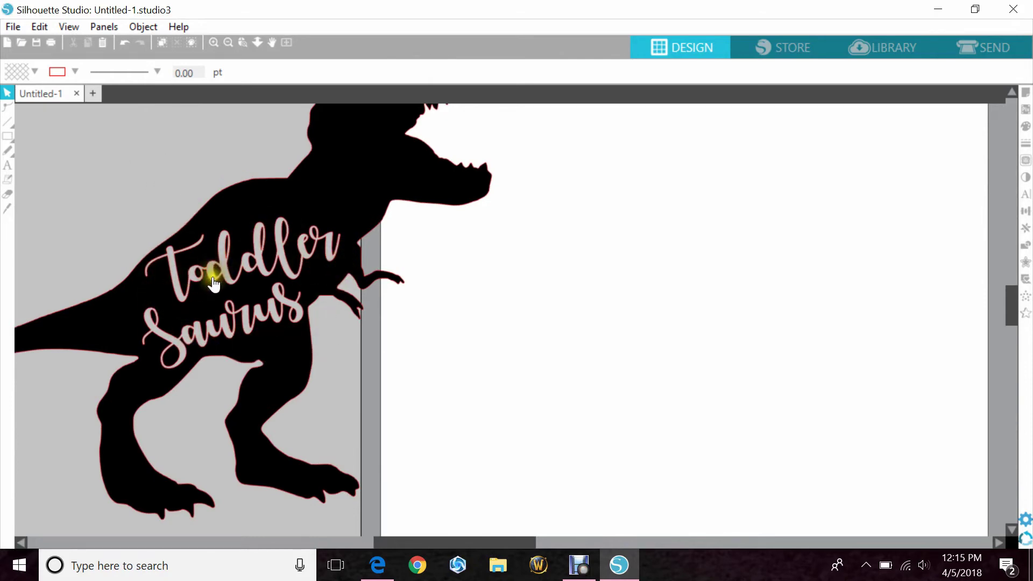
left_click_drag(298, 345, 731, 346)
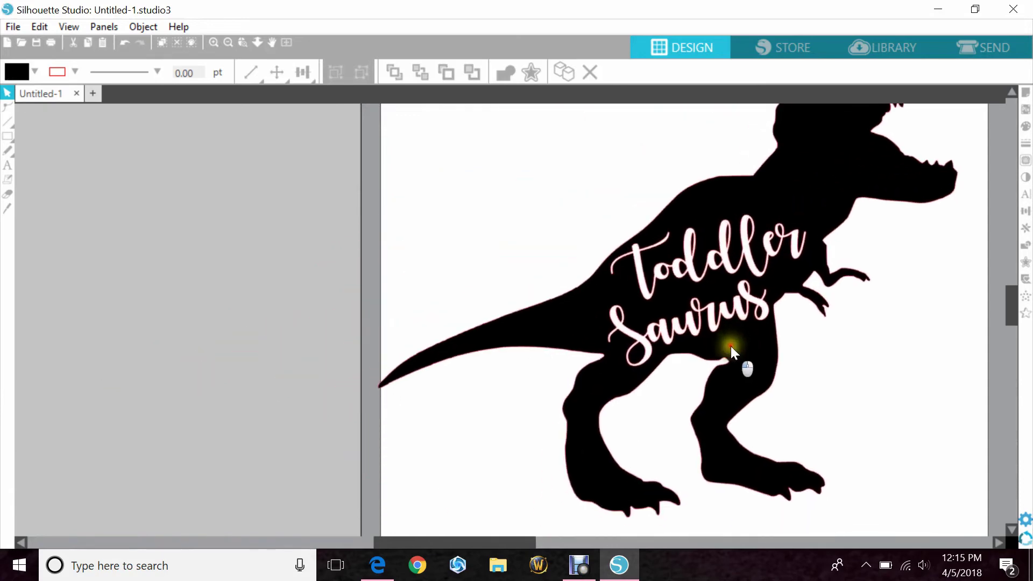
left_click(645, 441)
left_click_drag(512, 544, 563, 545)
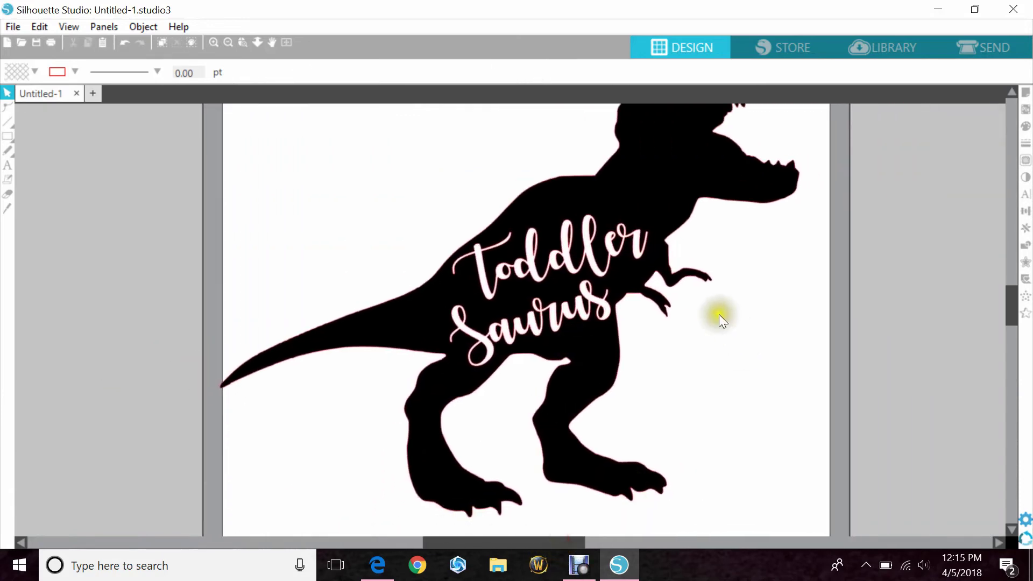
scroll(726, 320, "up", 1)
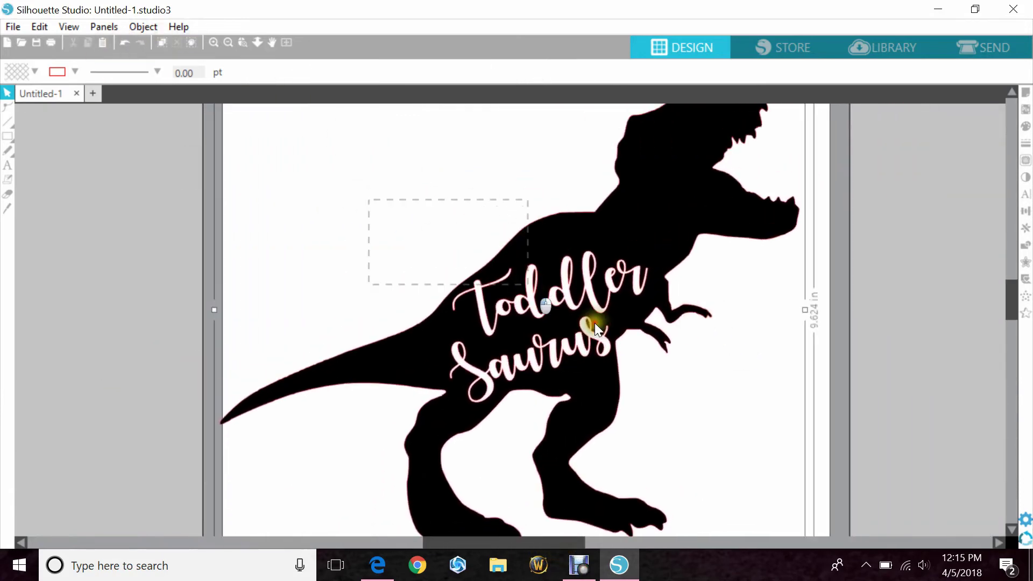
left_click(530, 291)
Release the compound path and select the T-rex and lettering together
right_click(594, 299)
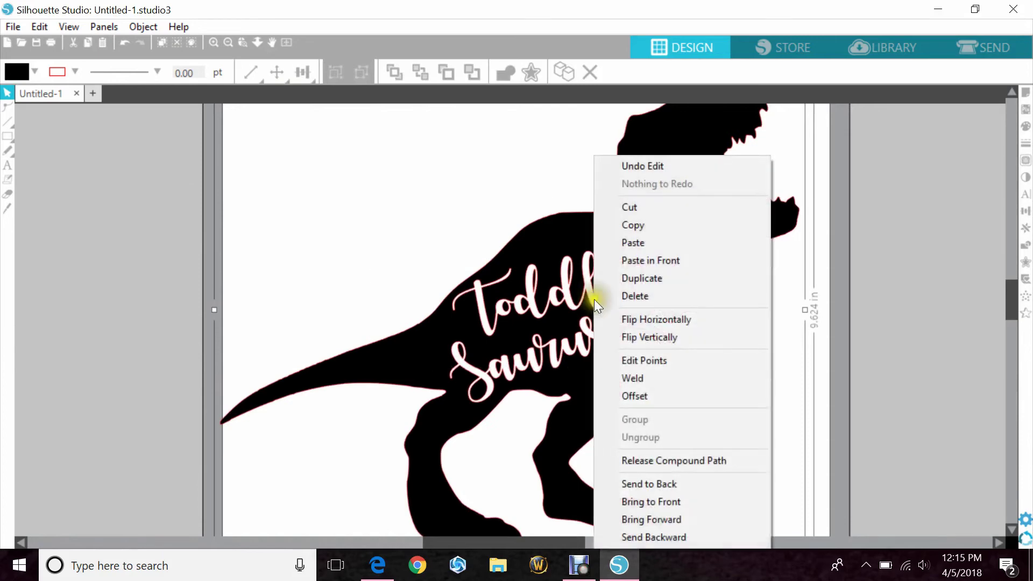
left_click(634, 461)
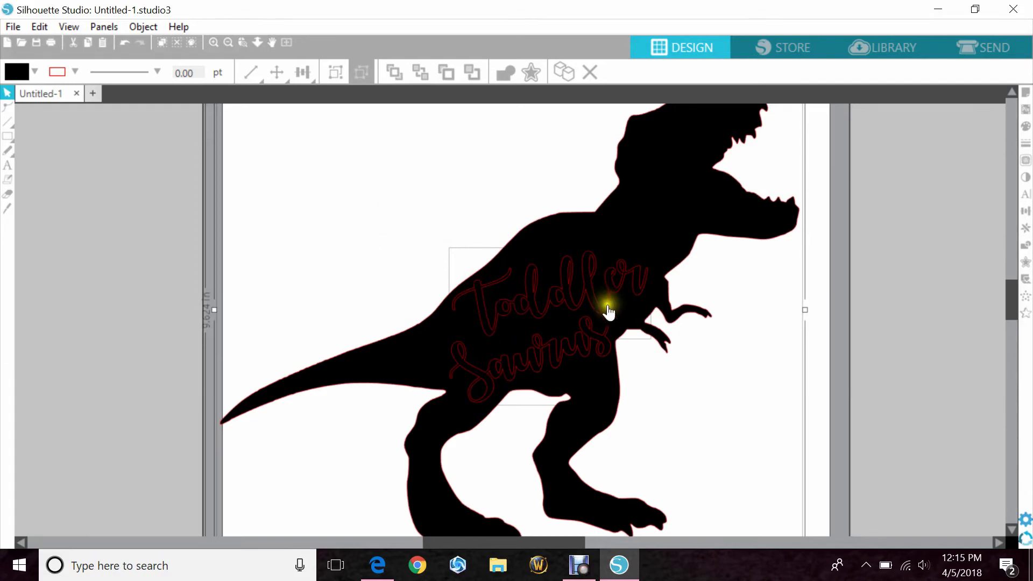
left_click_drag(306, 188, 699, 410)
Set the fill to transparent so only pink outlines remain
left_click(33, 71)
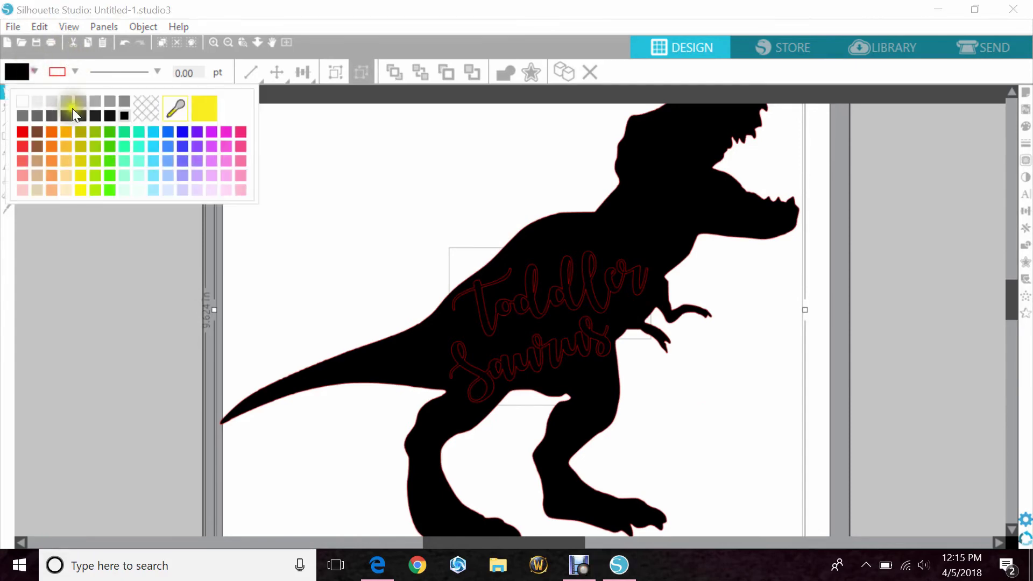
left_click(153, 112)
left_click(437, 199)
left_click_drag(463, 224, 677, 406)
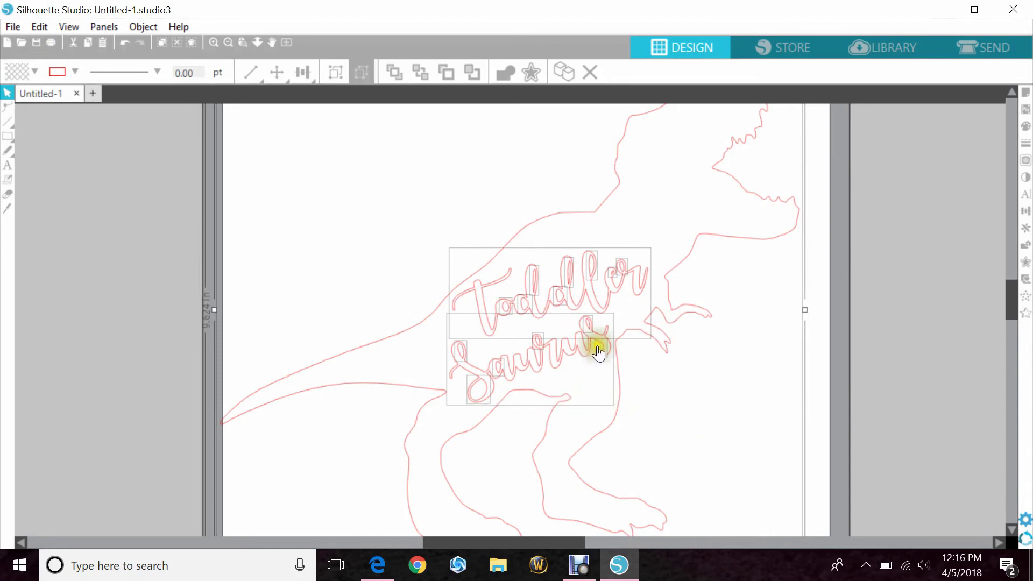
Combine all outlines into one compound path and fill it black, knocking out the lettering
left_click_drag(293, 202, 756, 463)
right_click(575, 366)
left_click(611, 460)
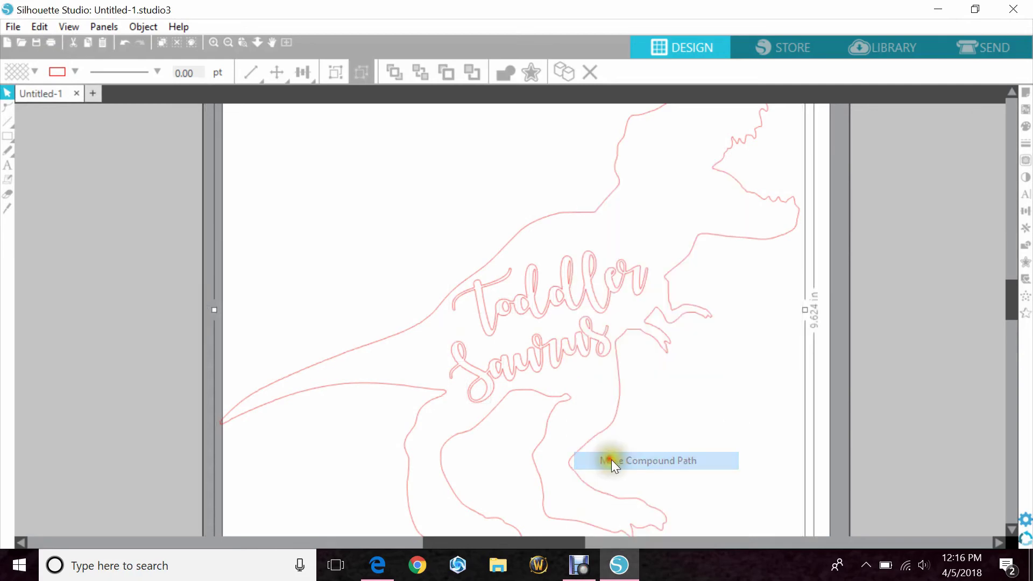
left_click_drag(256, 167, 531, 343)
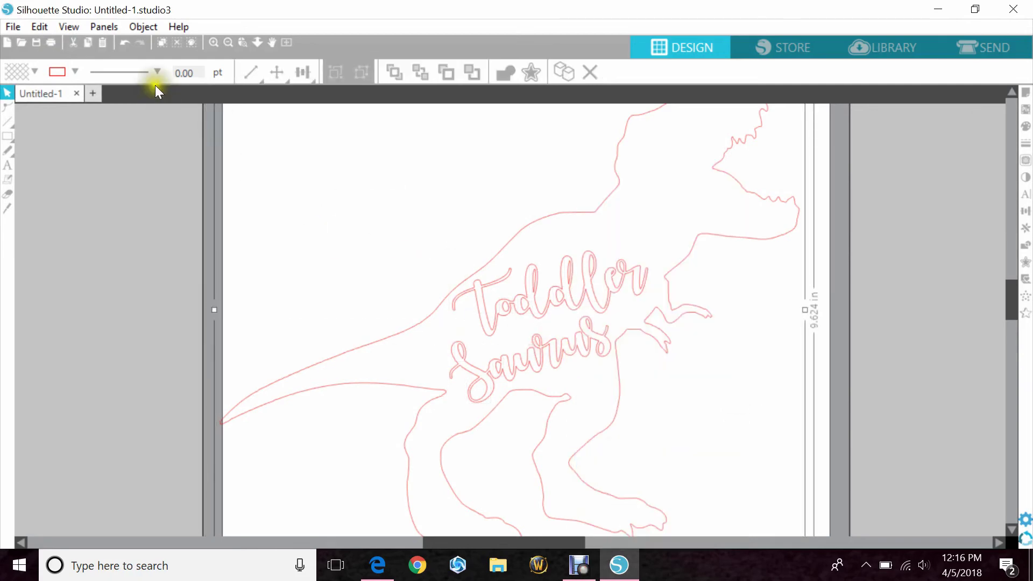
left_click(34, 68)
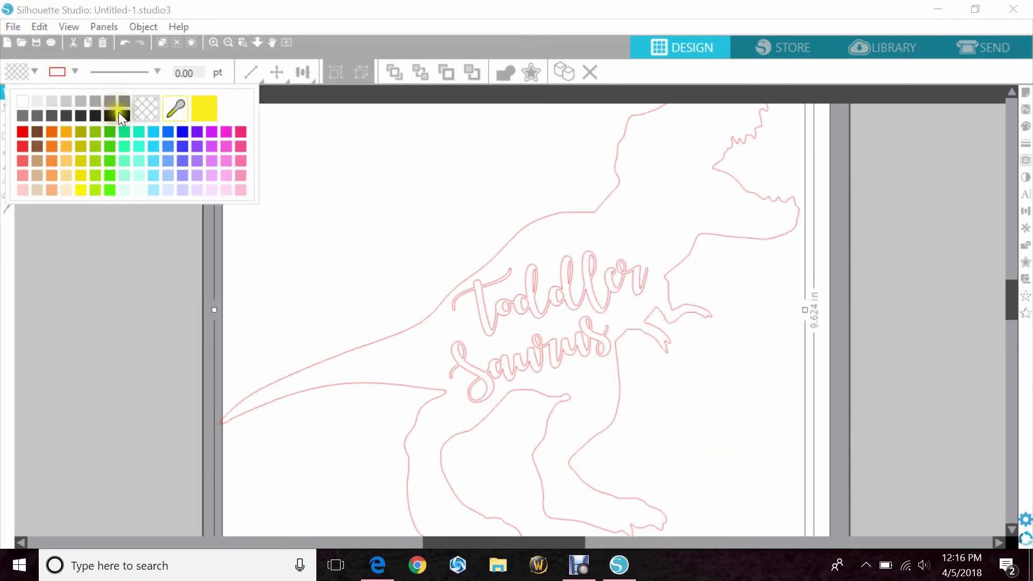
left_click(128, 117)
left_click(458, 188)
scroll(870, 344, "up", 2)
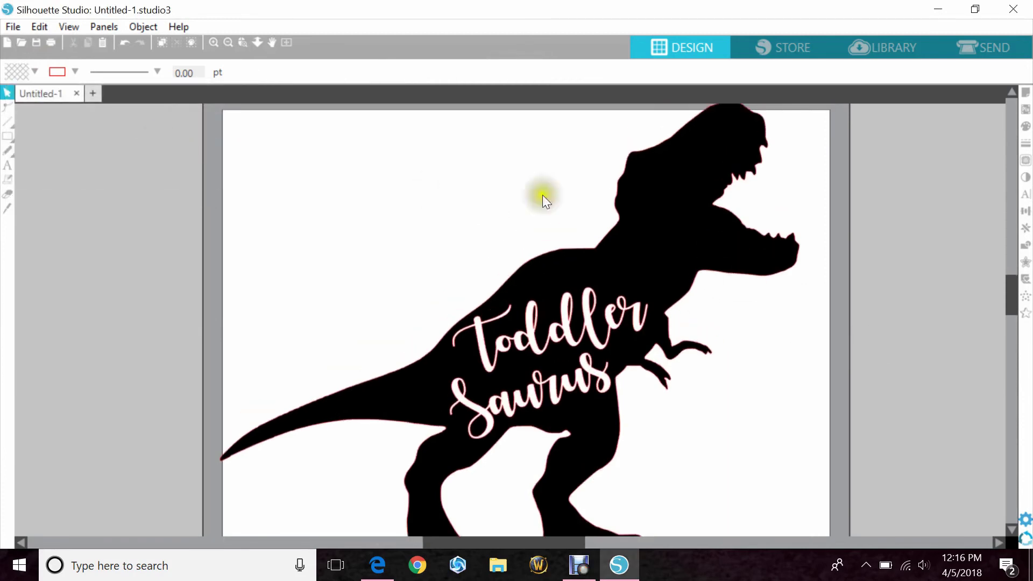
Zoom out to the full cutting mat and nudge the T-rex design slightly down and right
left_click(238, 43)
scroll(409, 231, "down", 1)
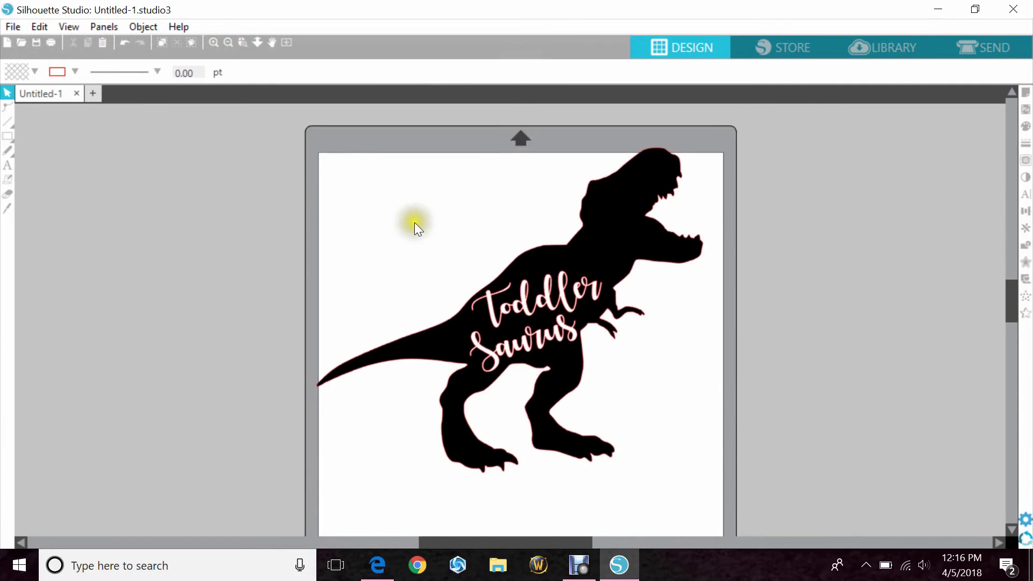
left_click_drag(562, 242, 589, 269)
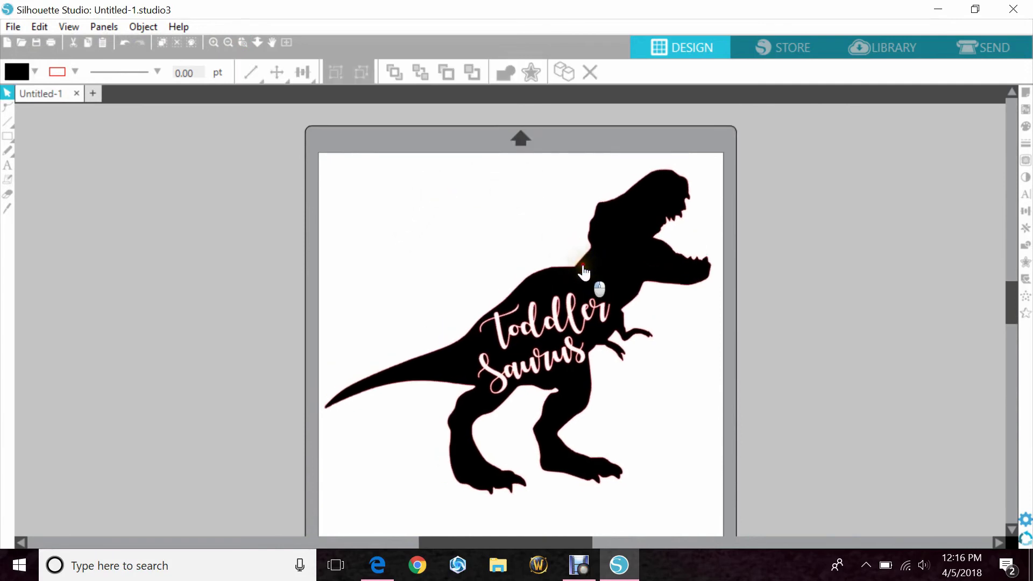
left_click(437, 237)
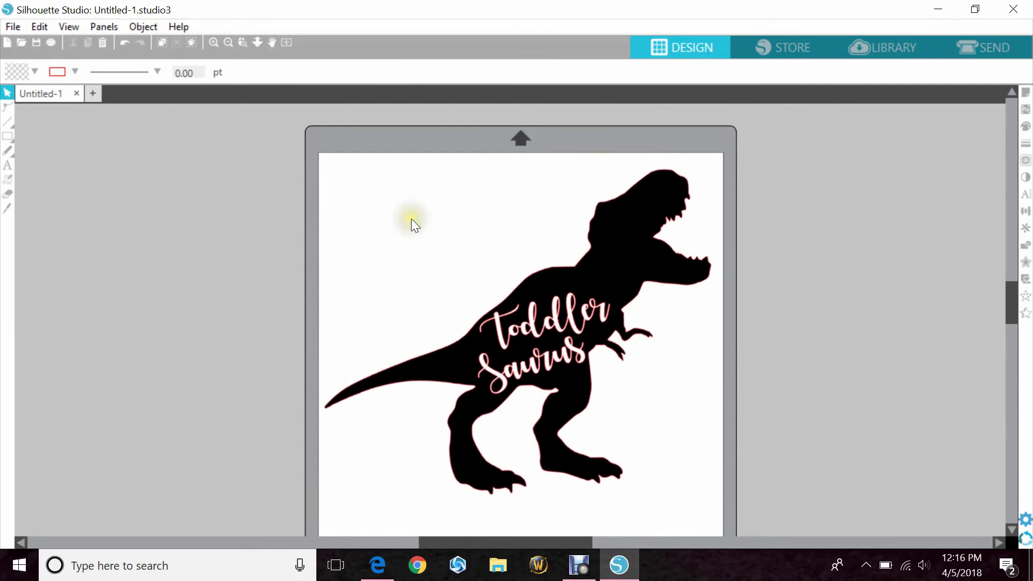